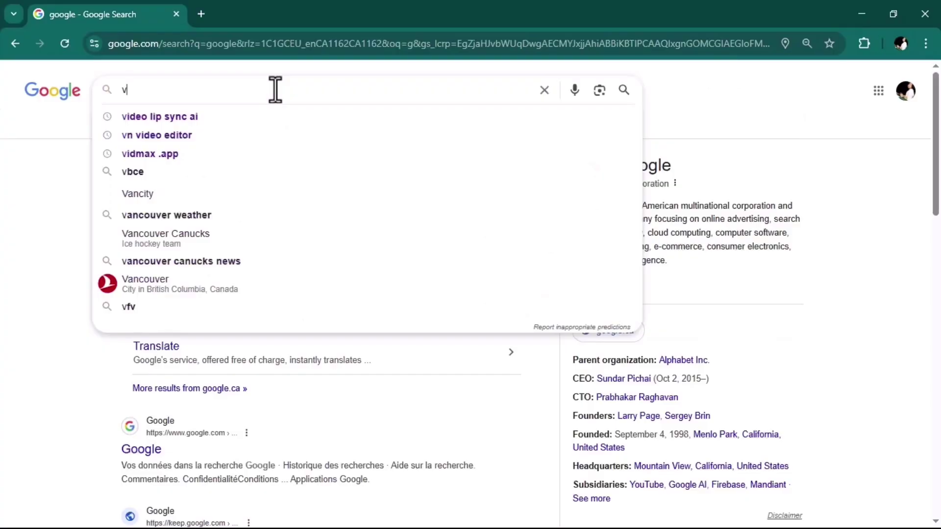
Search Google for veo3 and open the Flow creation tool through the DeepMind Veo page.
type("eo3")
key("Return")
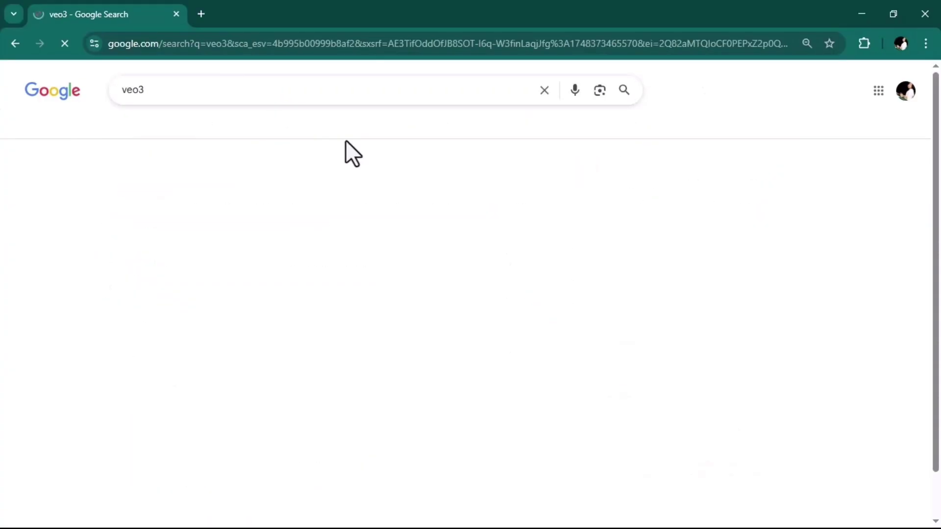
left_click(131, 191)
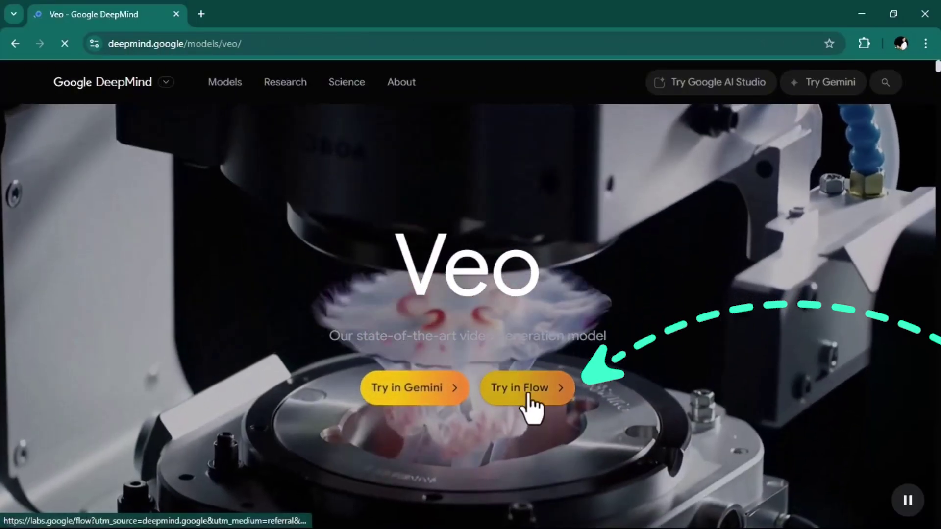
left_click(529, 394)
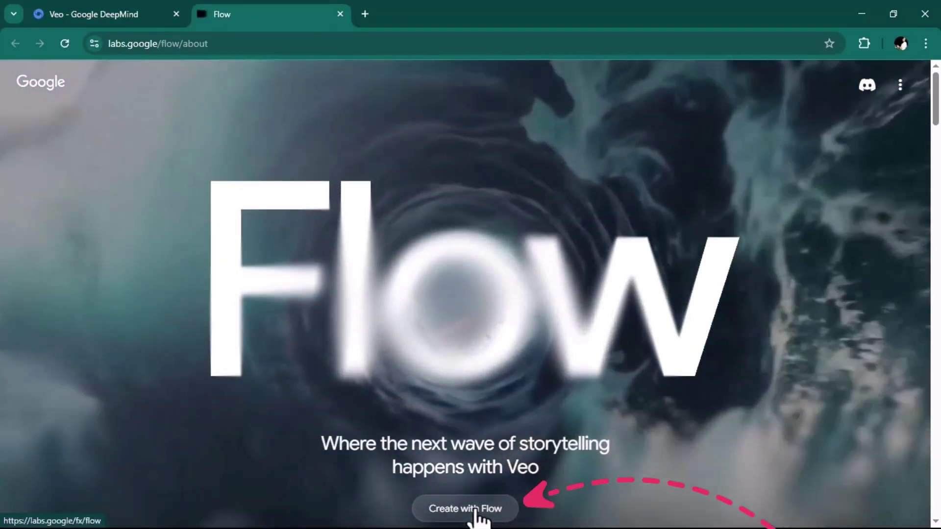
left_click(465, 509)
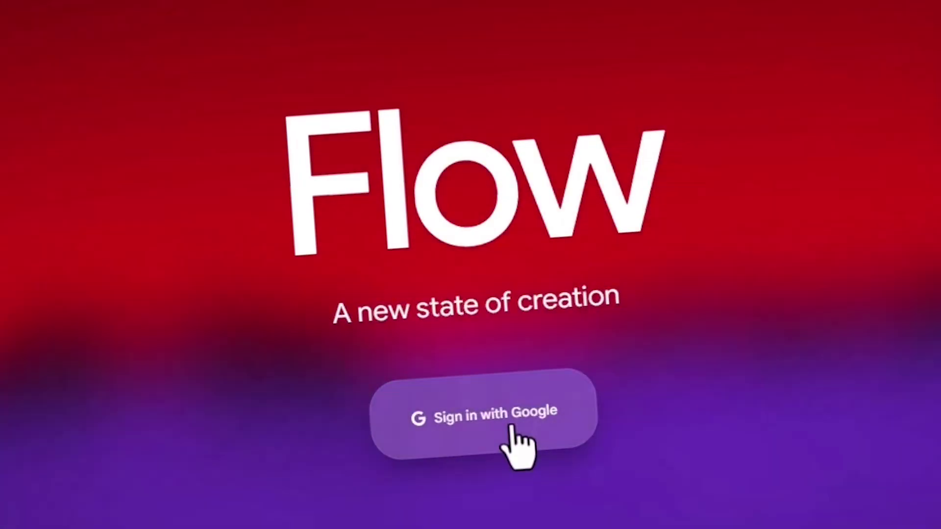
Sign in to Flow with Google and accept the introductory notices without opting in to marketing emails or research invitations.
left_click(489, 414)
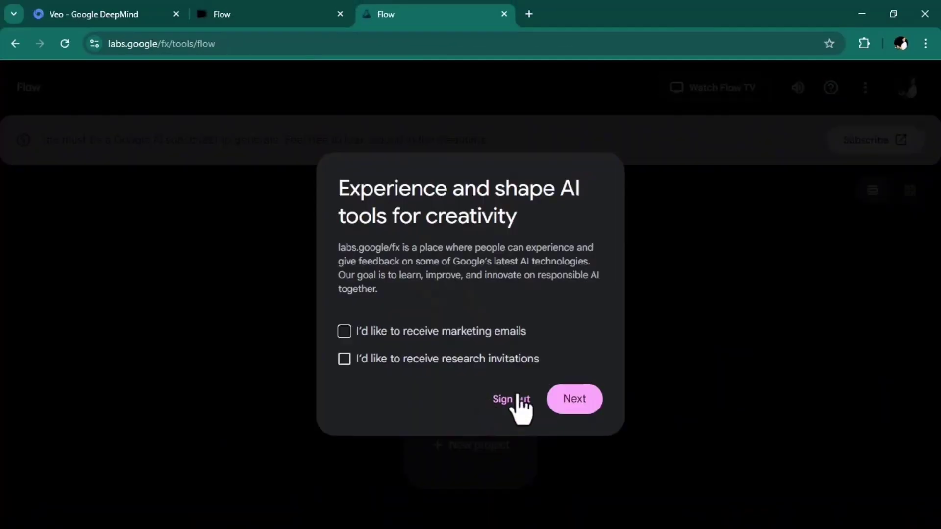
left_click(574, 399)
scroll(526, 299, "down", 5)
left_click(570, 388)
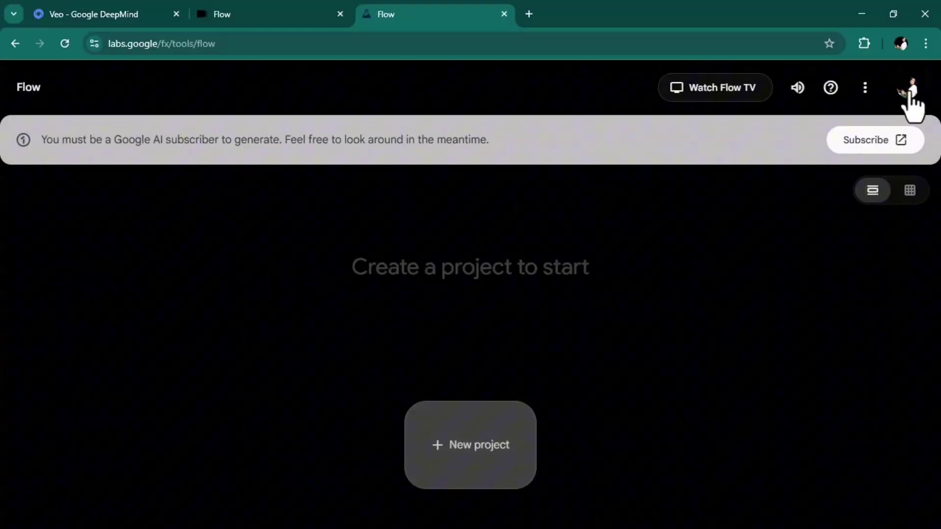
Check the account's available AI credits and open the Google One subscription offer for Flow.
left_click(912, 88)
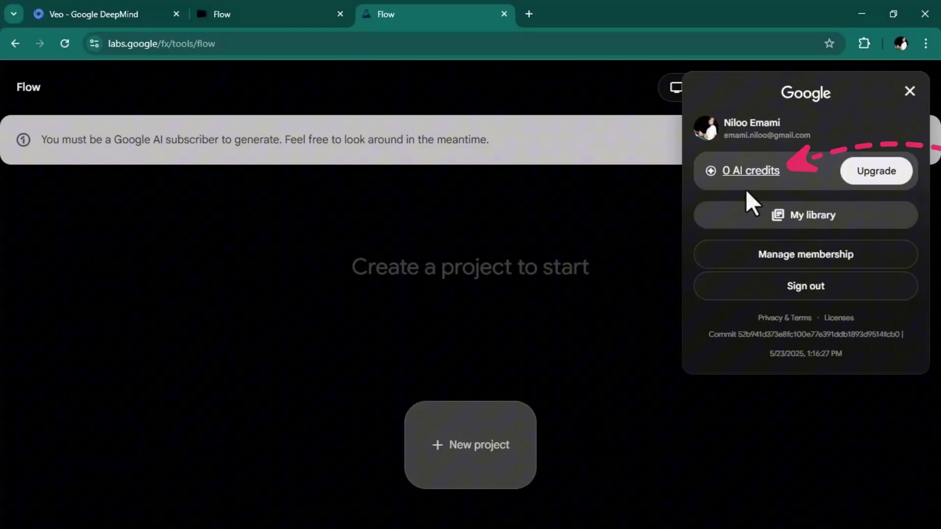
left_click(604, 196)
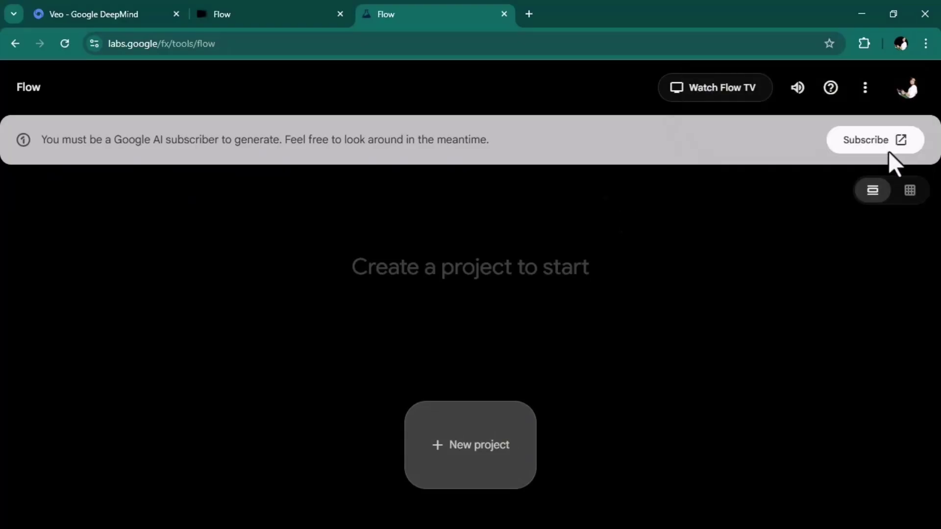
left_click(865, 147)
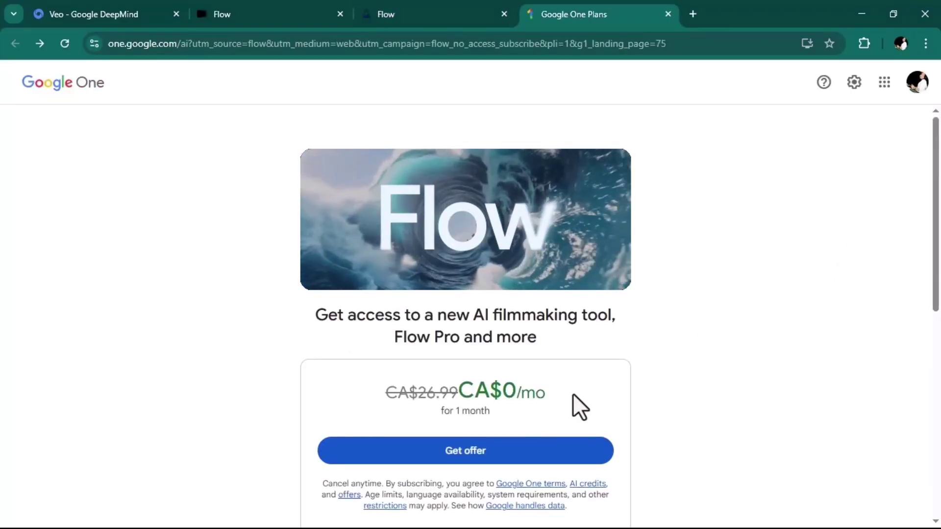
Subscribe to the one-month free trial of Google AI Pro (2 TB), agreeing to the terms and using the saved Visa card.
scroll(436, 363, "down", 4)
left_click(448, 247)
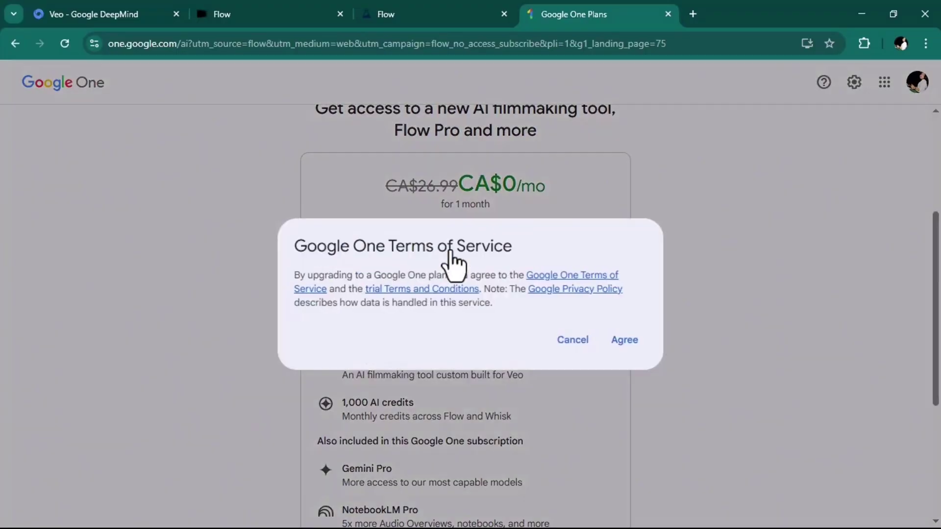
left_click(624, 339)
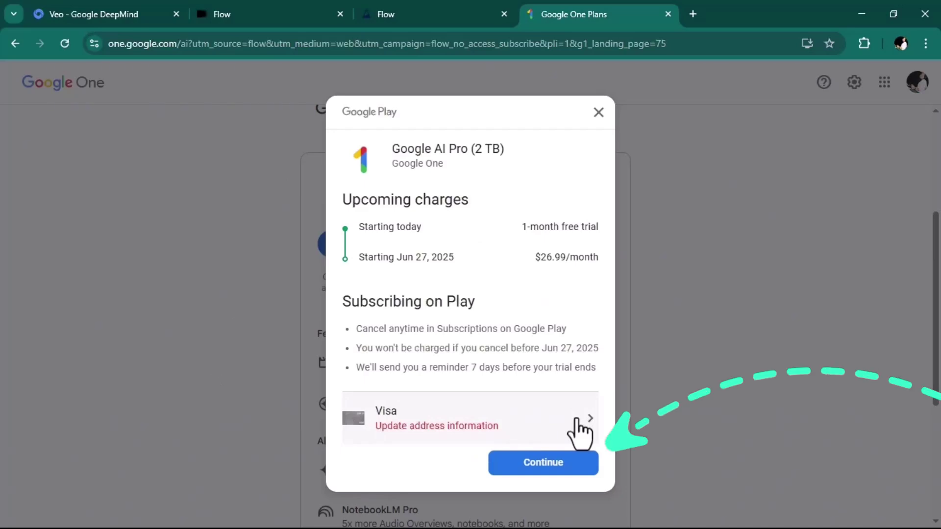
left_click(581, 426)
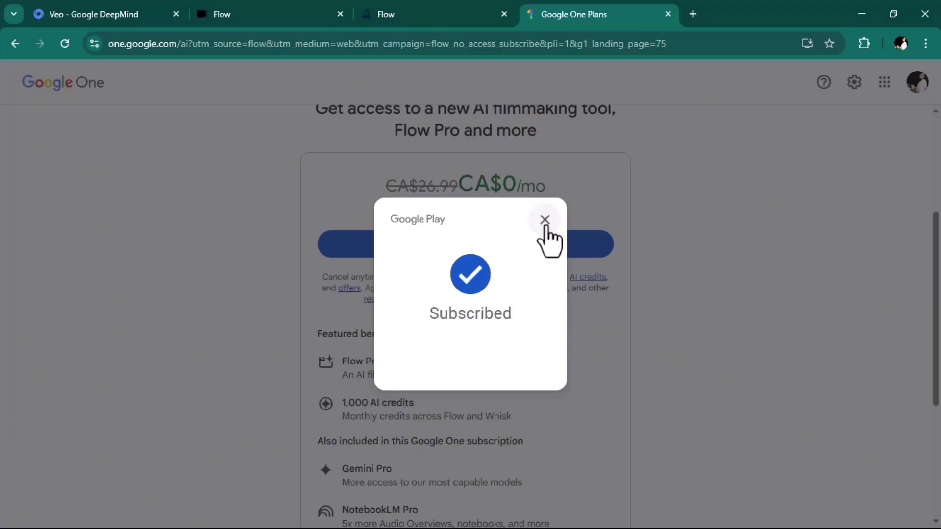
left_click(545, 222)
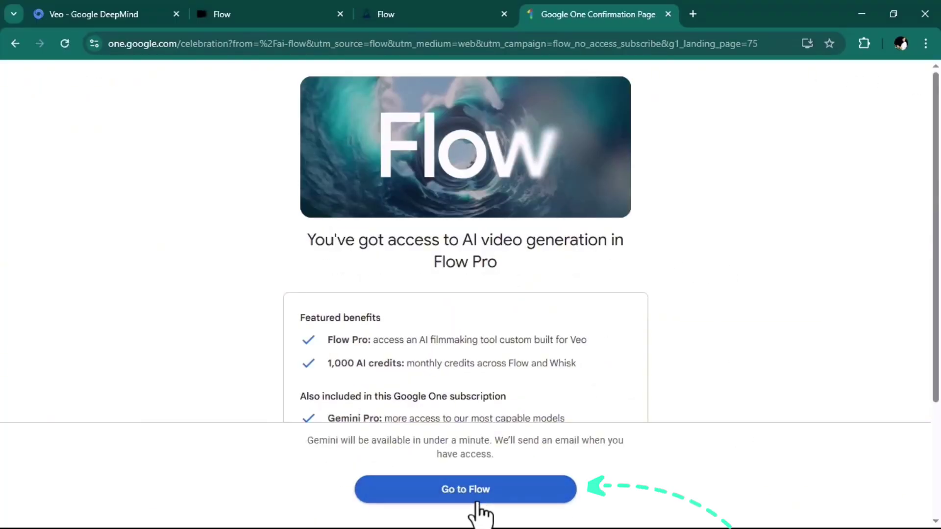
Return to Flow, get past the Veo 3 announcement and check the account's AI credits.
left_click(478, 501)
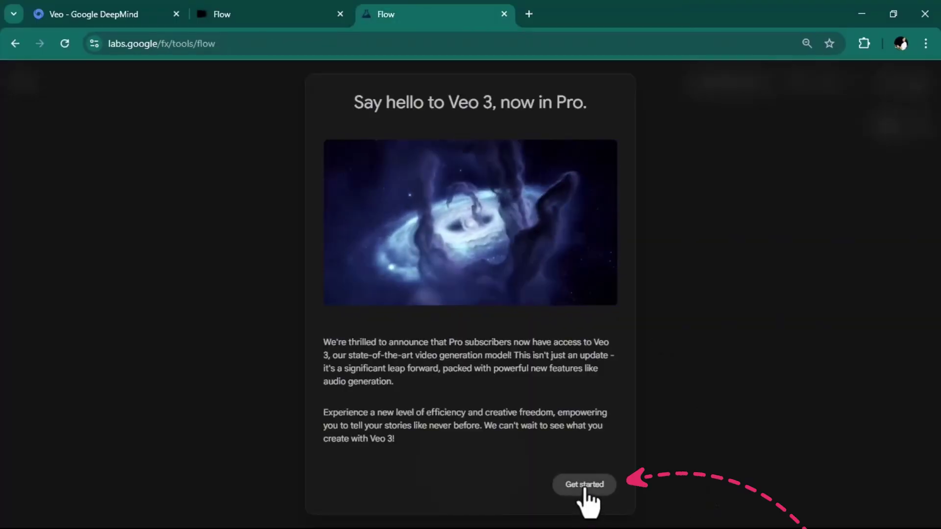
left_click(584, 484)
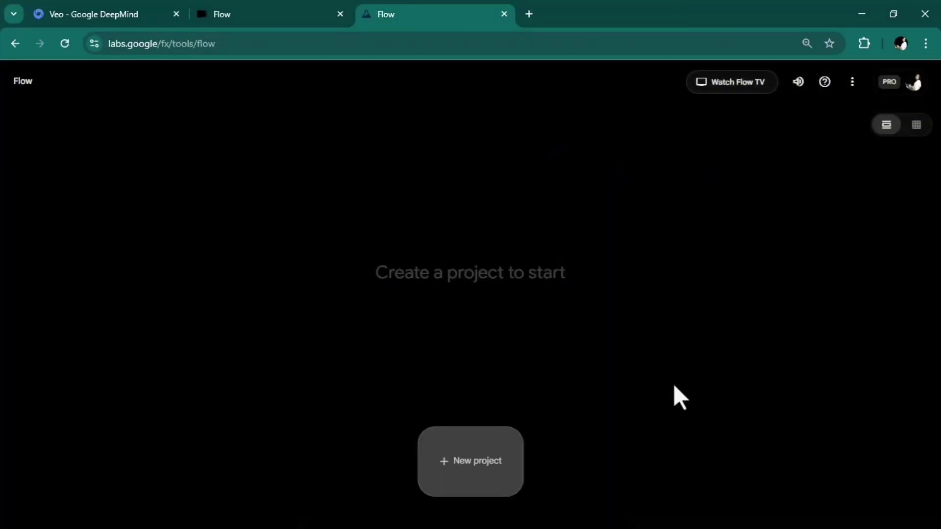
left_click(916, 82)
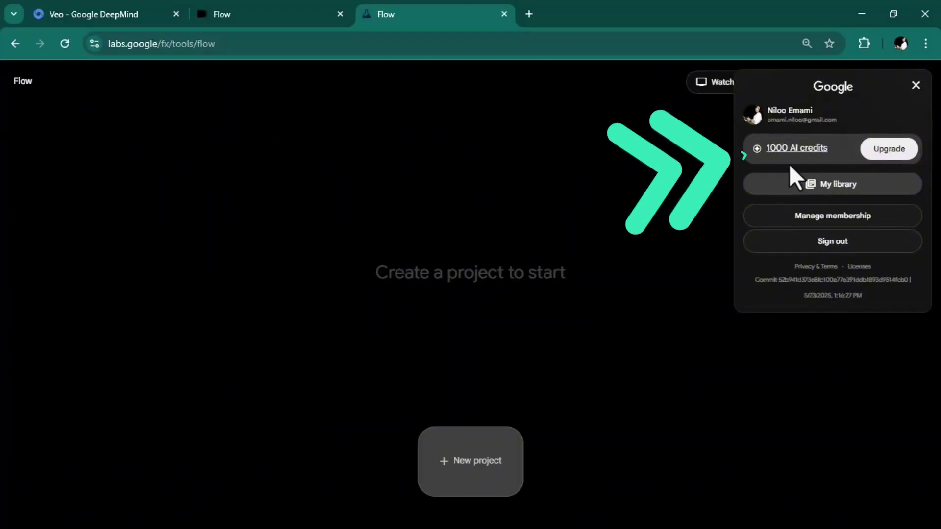
left_click(696, 196)
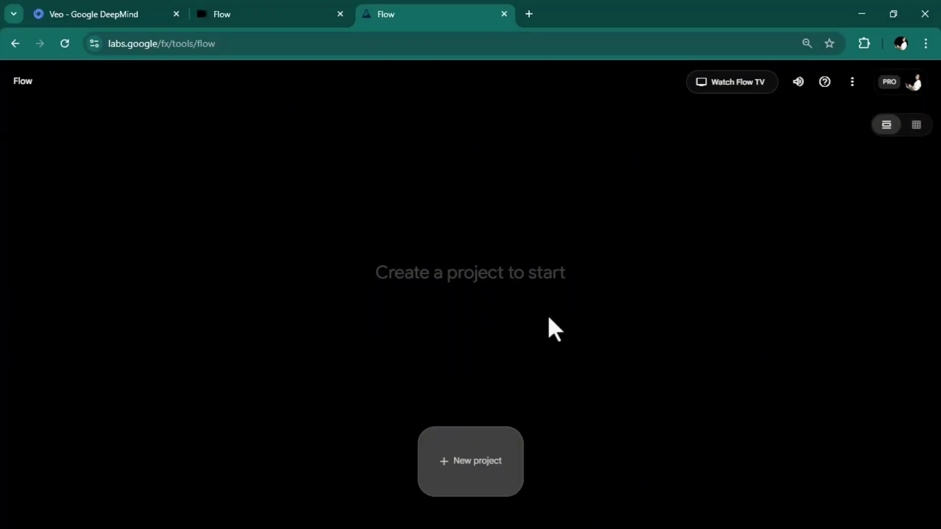
Create a project with a prompt of a man before human robot in a 2500 high-tech plaza with flying taxi, announcing a new era of AI video generation.
left_click(473, 464)
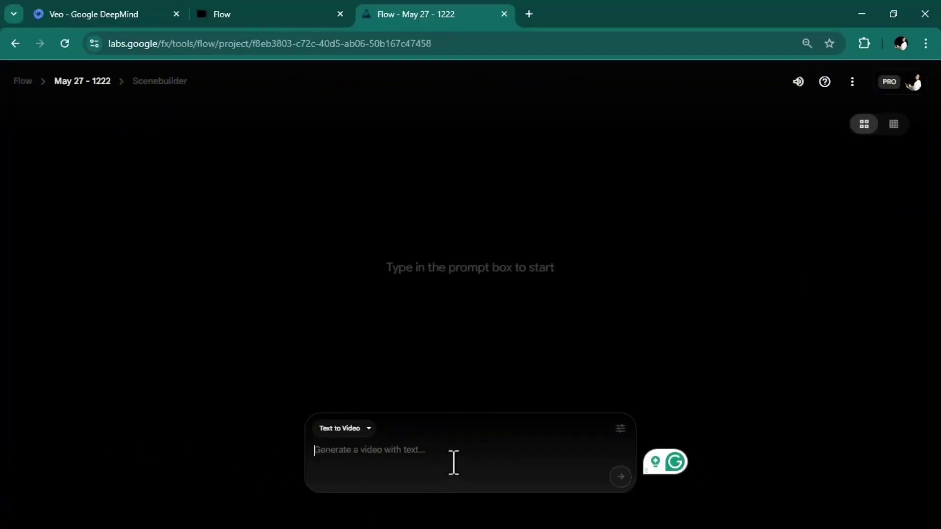
type("In 2500")
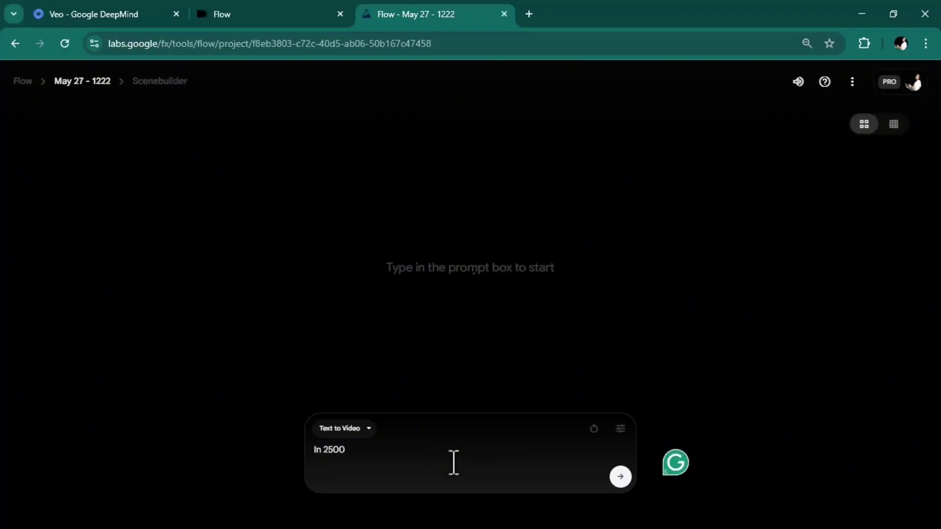
type(", a man is standing in front of human robot in a")
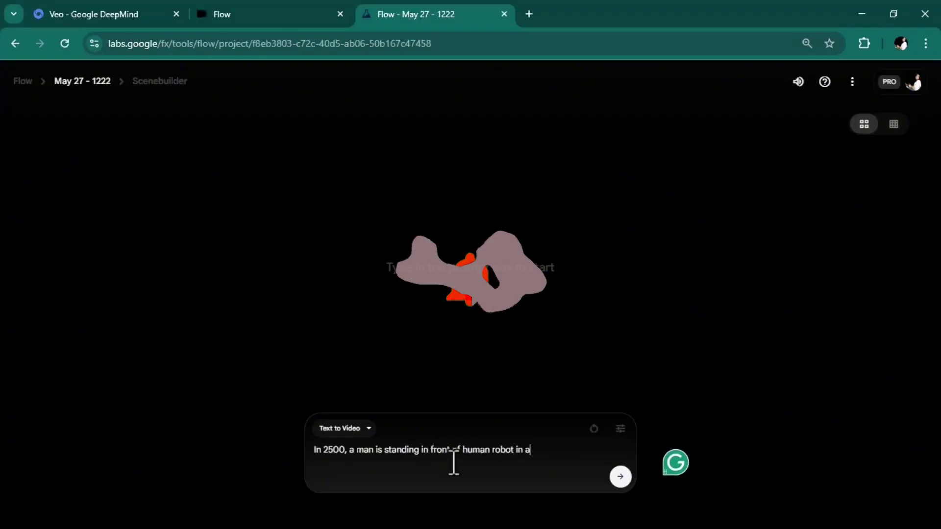
type(" plaza in a very high-tech city with flying taxi. He says: This is a new era of AI video generation.")
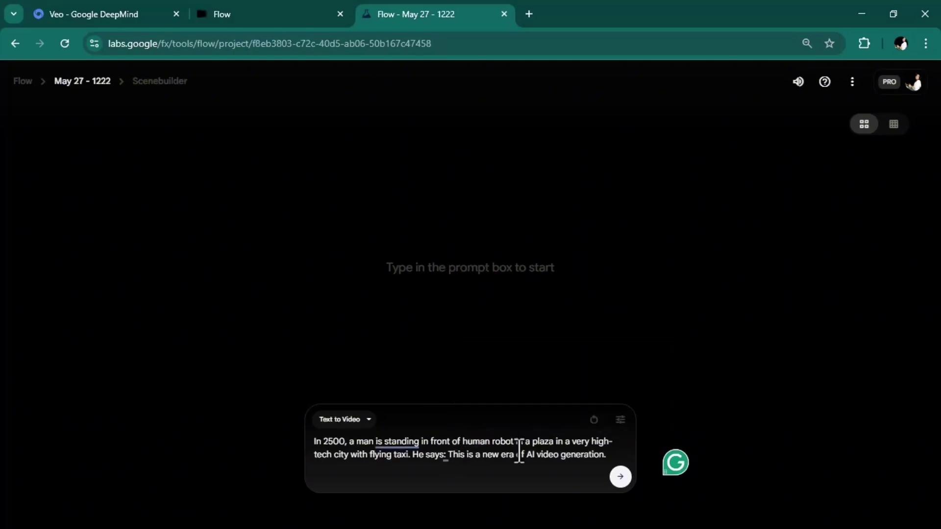
Correct the prompt to read "human robots" and "flying taxis" and generate the video from it.
key("ctrl+a")
type("In 2500, a man is standing in front of human robots in a plaza in a very high-tech city with flying taxis. He says: This is a new era of AI video generation.")
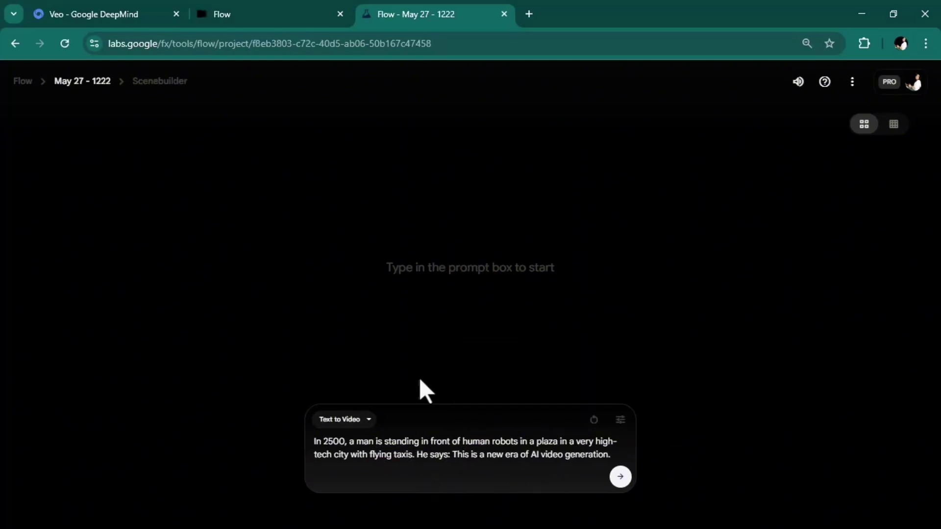
left_click(620, 478)
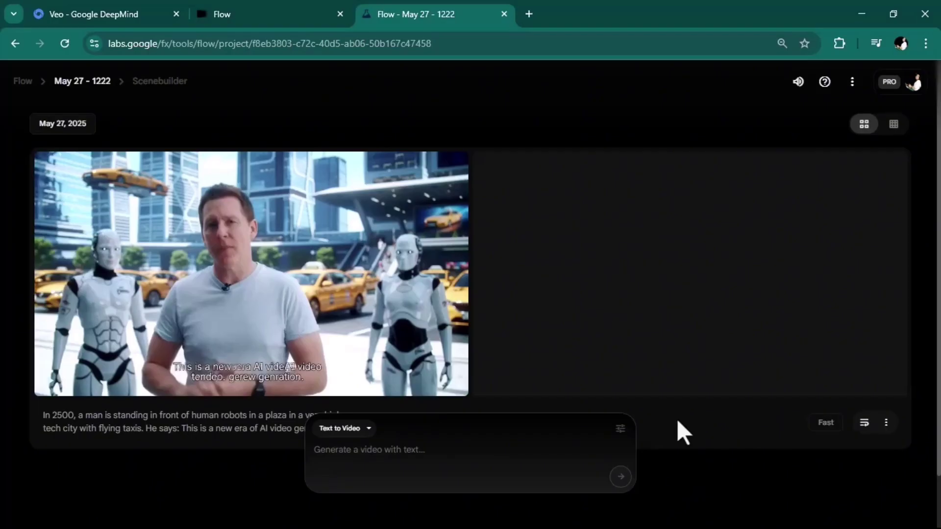
Set the generation quality to Highest Quality (Experimental Audio) with Veo 3 and one output per prompt.
left_click(620, 431)
left_click(559, 329)
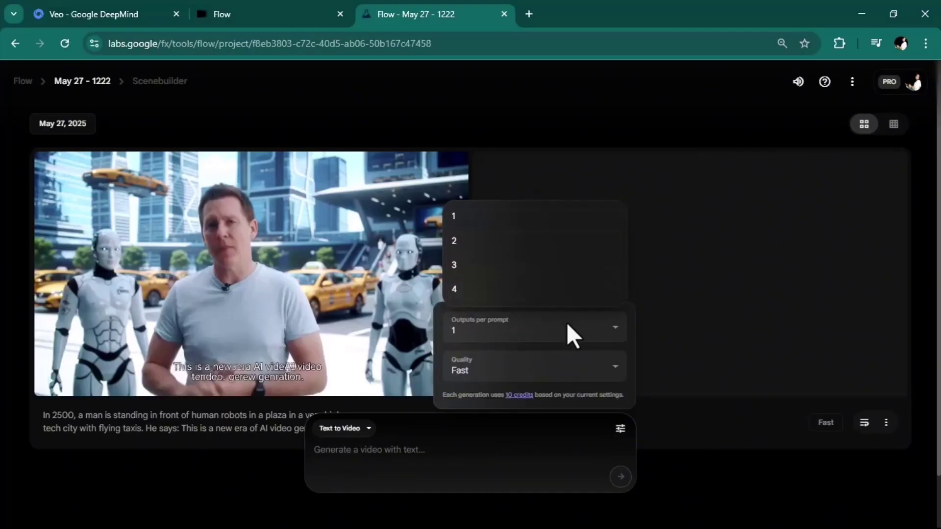
left_click(569, 326)
left_click(568, 374)
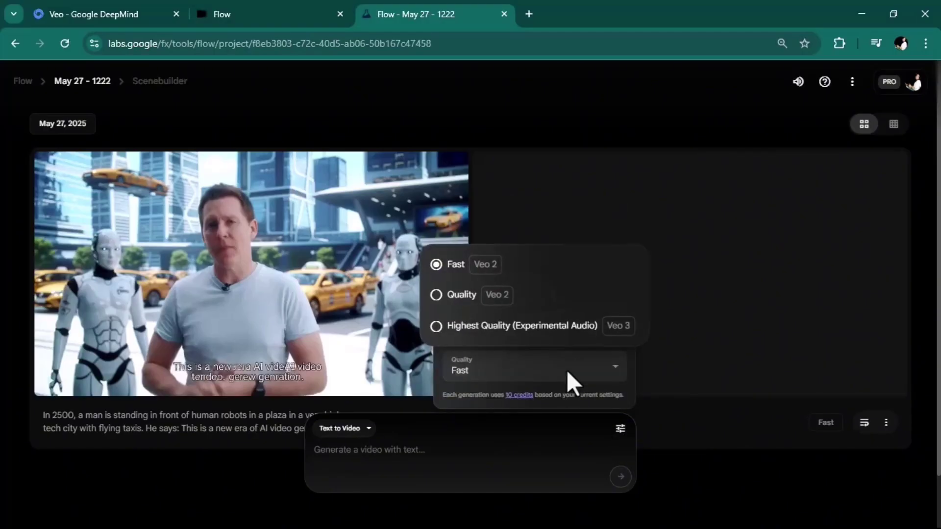
left_click(437, 327)
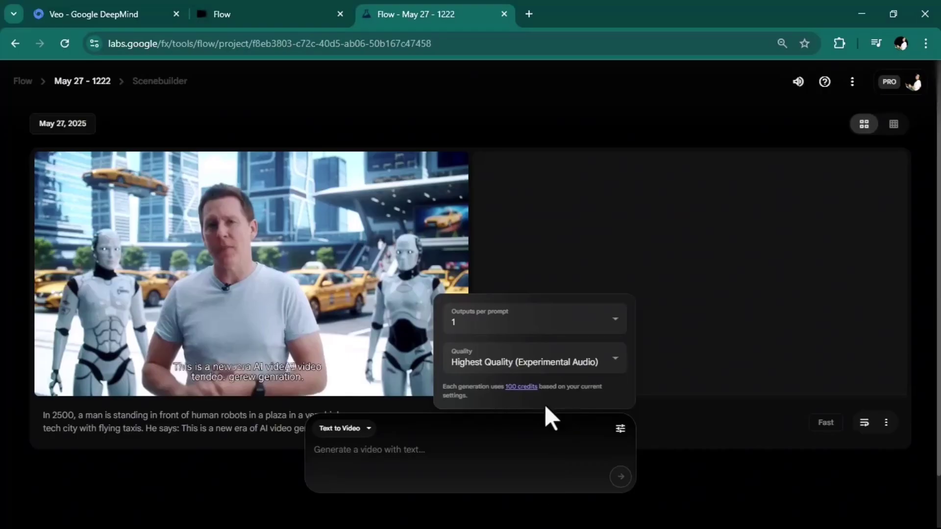
left_click(386, 459)
Copy the first video's prompt text into the empty prompt box and generate a new video from it.
scroll(441, 367, "down", 1)
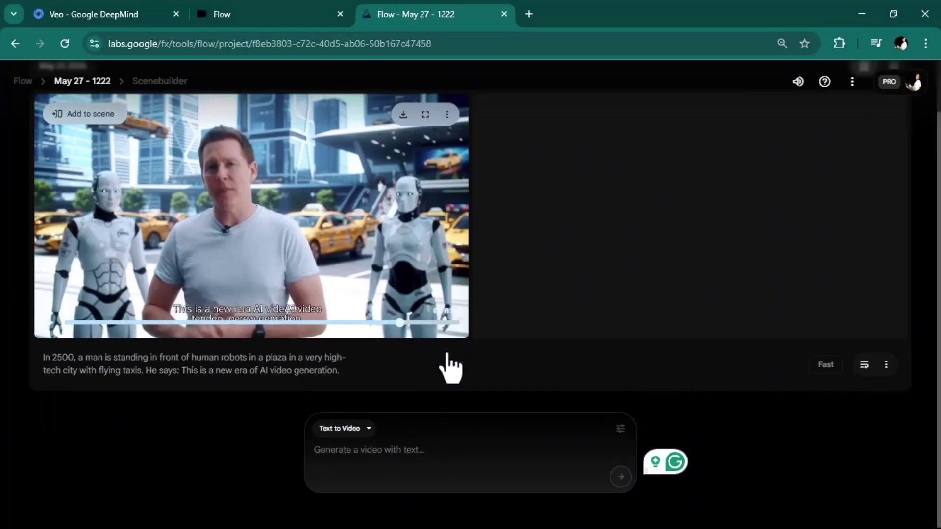
left_click_drag(42, 357, 371, 391)
right_click(272, 387)
left_click(299, 227)
left_click(346, 453)
right_click(345, 455)
left_click(379, 295)
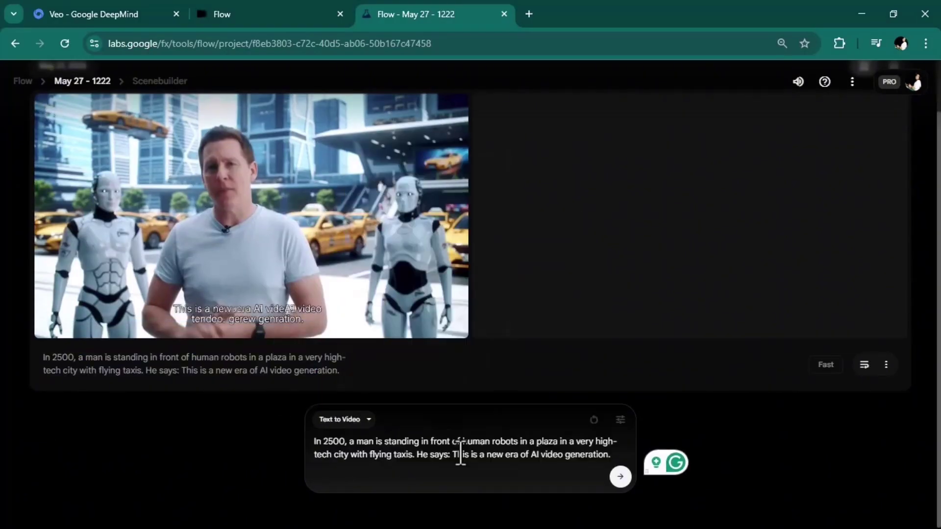
left_click(620, 476)
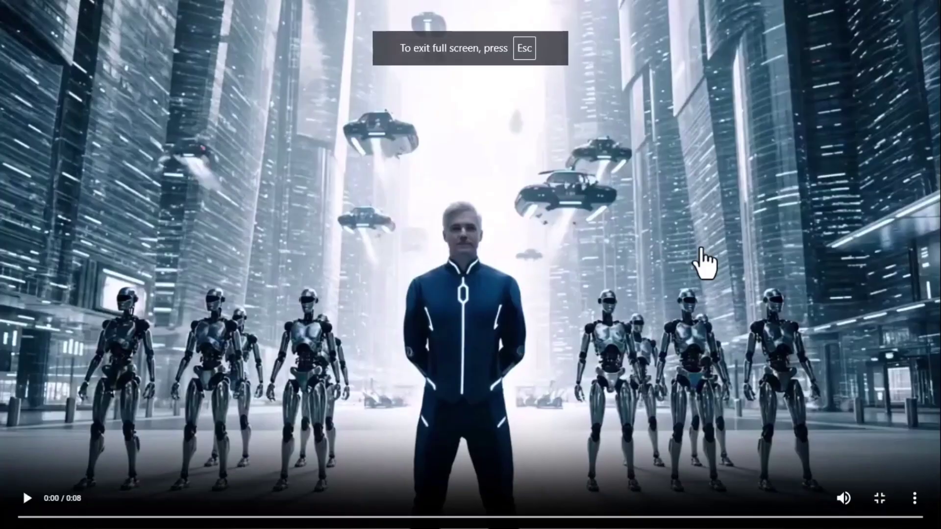
Play the newly generated video of the man and robots in full screen, then leave full-screen view.
left_click(30, 503)
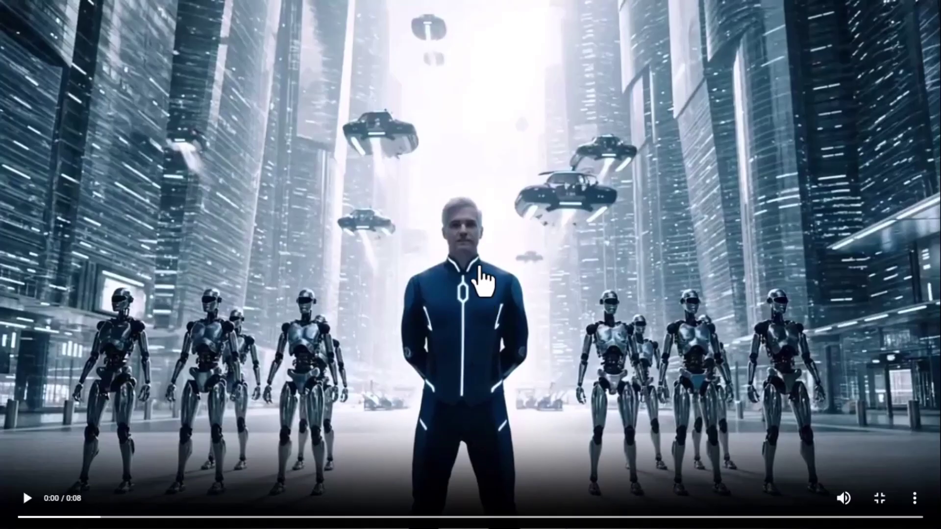
double_click(477, 279)
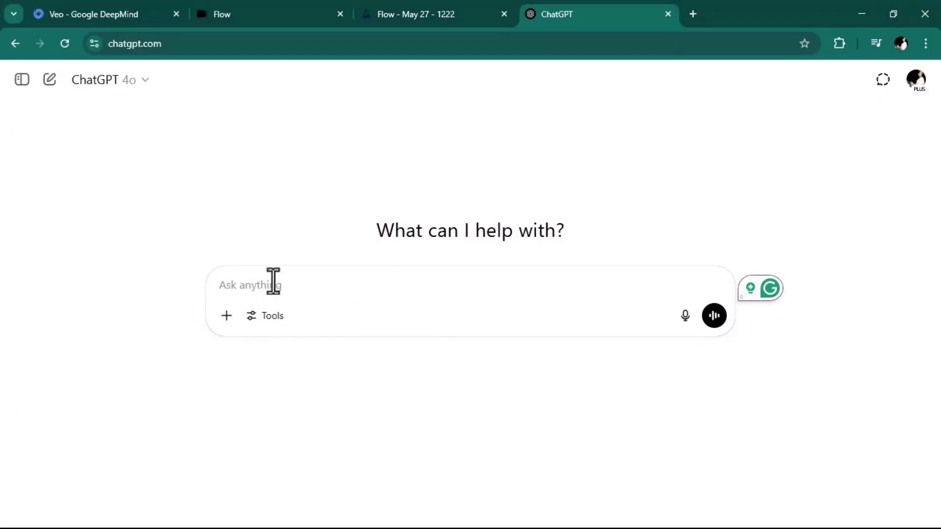
Ask ChatGPT, as a prompt engineer, for a detailed prompt to generate a video of a motorcyclist tailgating in a crowded downtown with high speed.
type("ompt enginner")
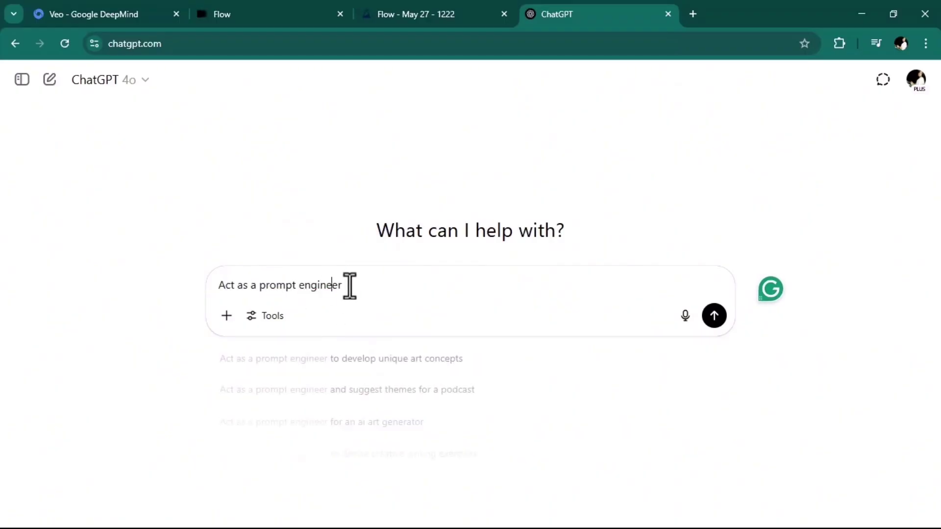
left_click(351, 298)
type("and develop a detailed prompt to generate a video of a motorcyclist")
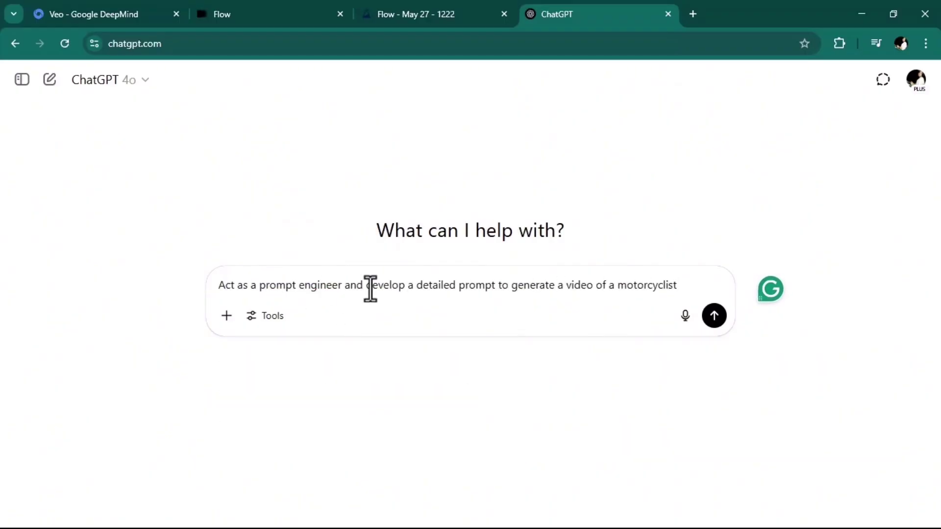
type("ing in a crowded downtown with high speed.")
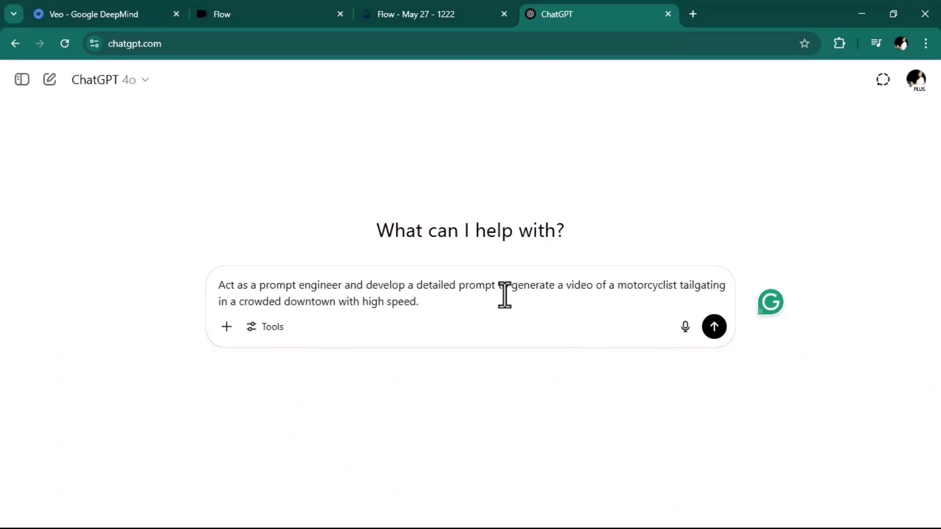
key("Return")
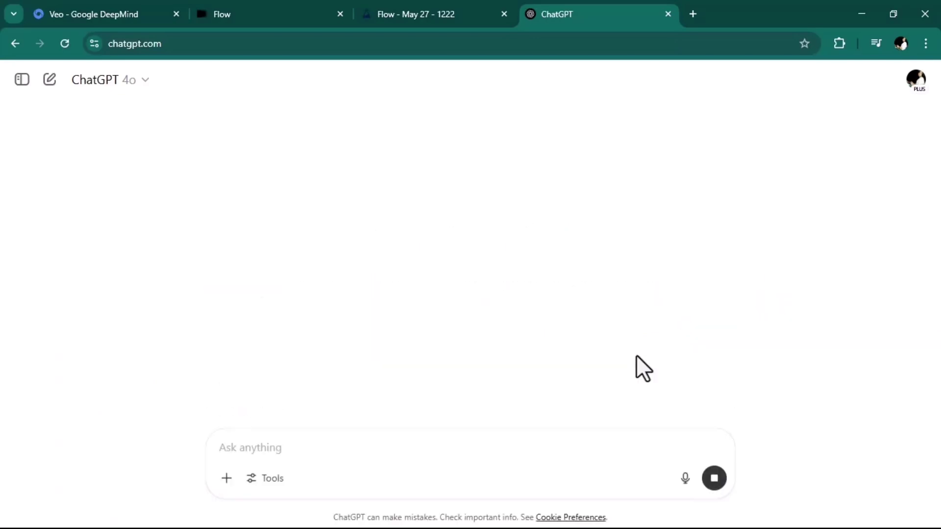
Copy the full motorcyclist chase prompt paragraph from ChatGPT's reply and return to the Flow project.
scroll(636, 363, "down", 5)
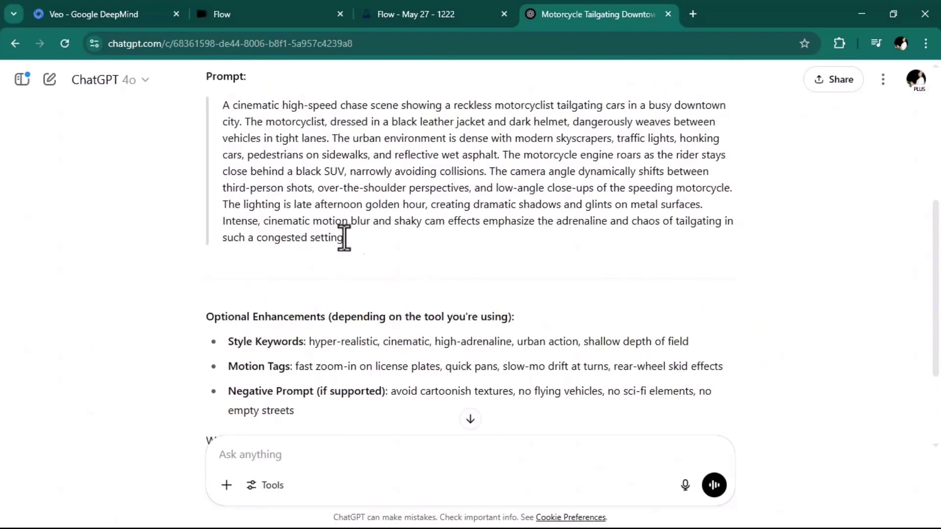
left_click_drag(342, 239, 217, 107)
right_click(267, 125)
left_click(343, 134)
left_click(476, 11)
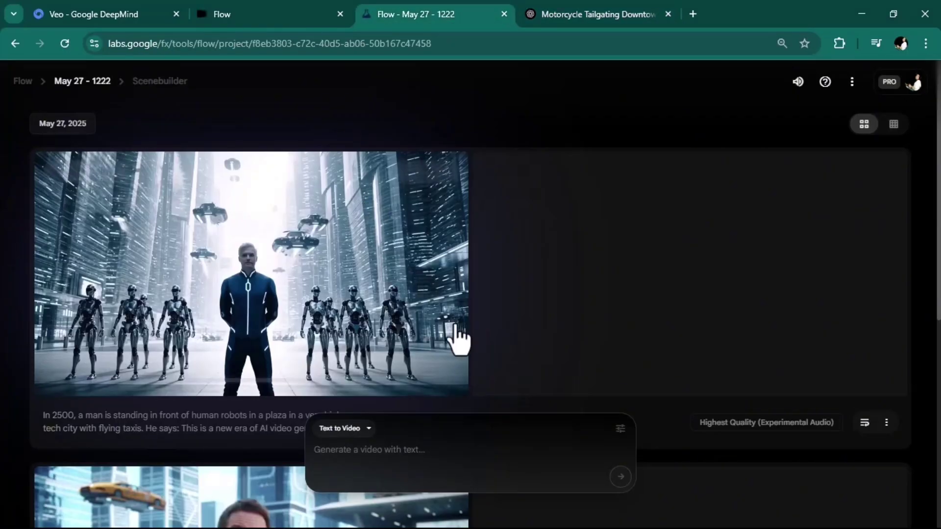
Set the quality to Highest Quality (Experimental Audio) and generate a video from the copied motorcyclist chase prompt.
left_click(619, 429)
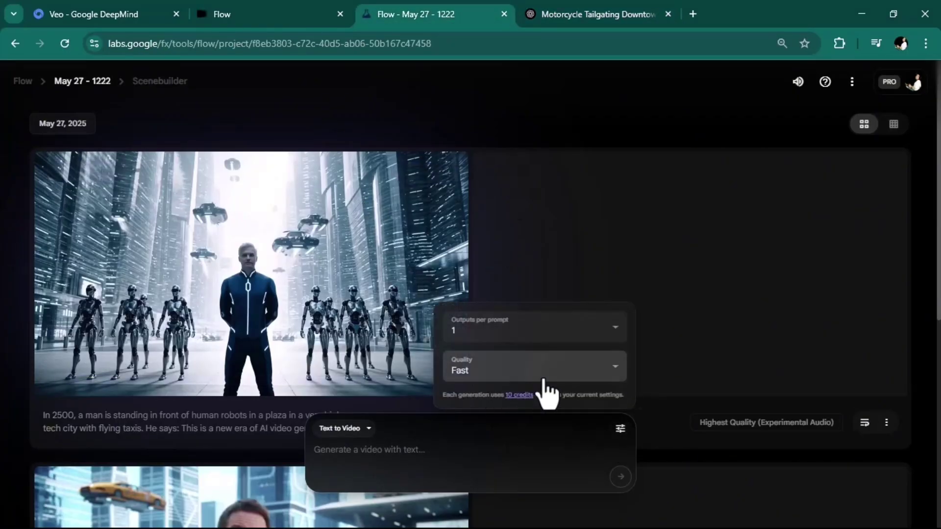
left_click(466, 371)
left_click(443, 328)
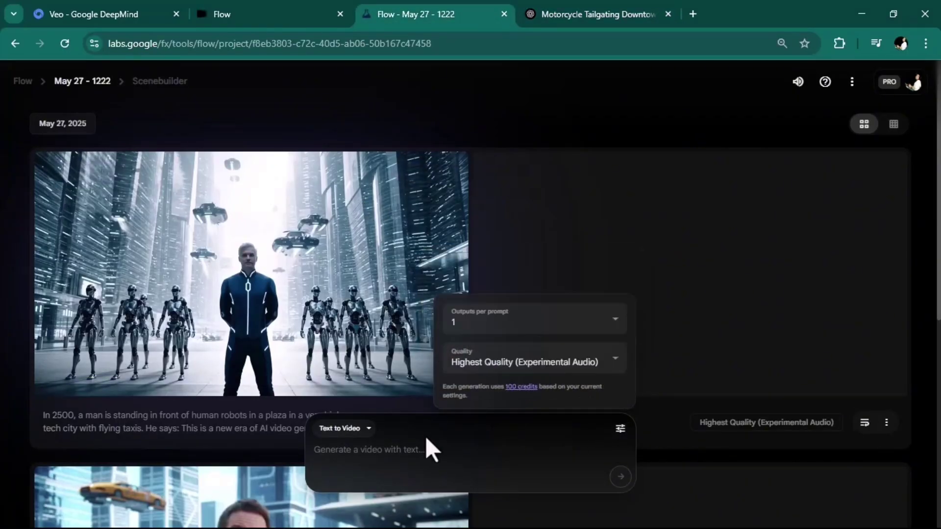
left_click(370, 452)
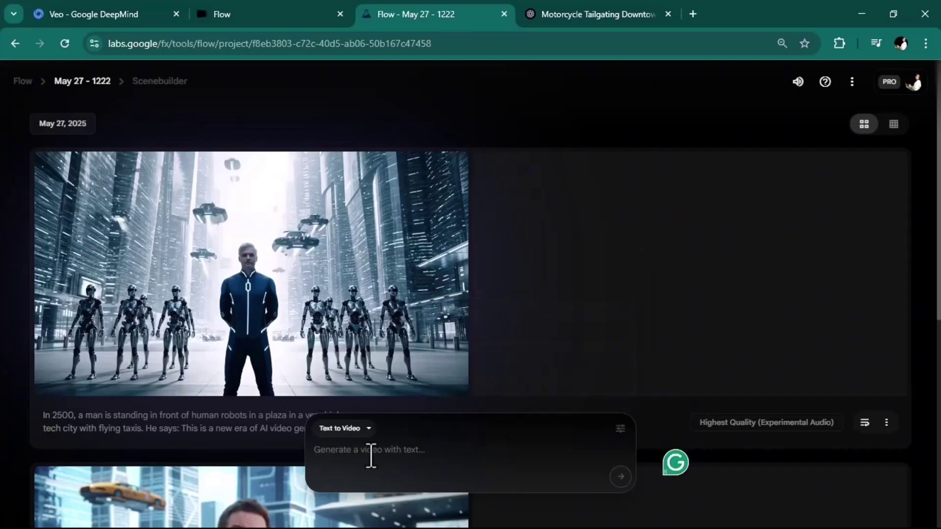
key("ctrl+v")
left_click(621, 476)
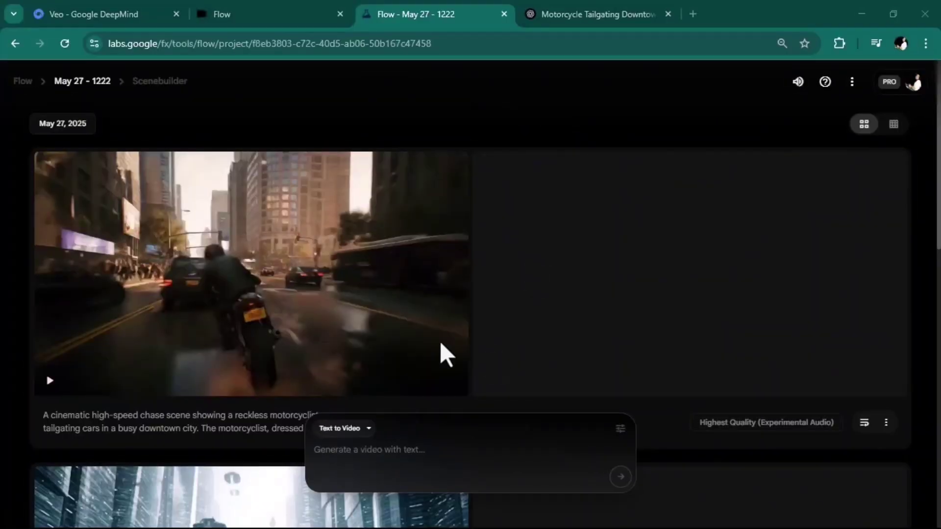
Play the motorcyclist video in full screen, then request its download as Upscaled (1080p).
mouse_move(450, 357)
left_click(424, 174)
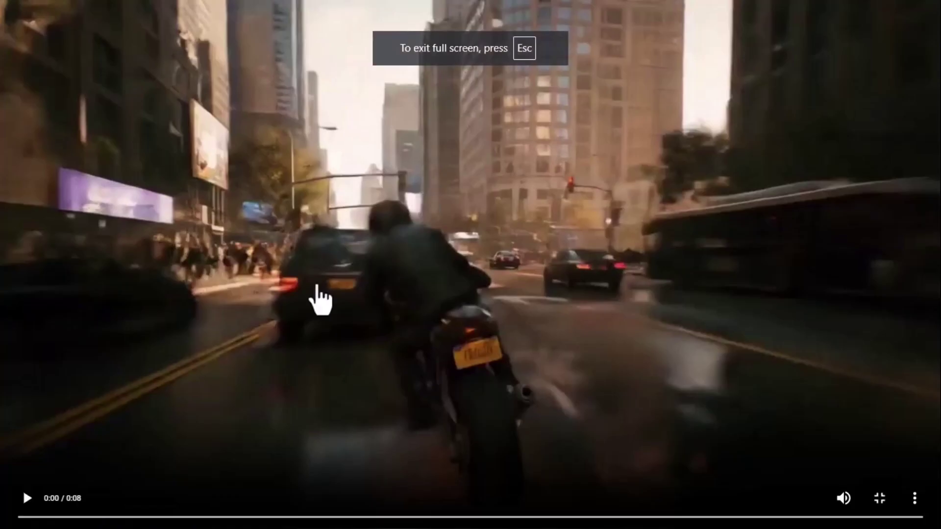
left_click(23, 499)
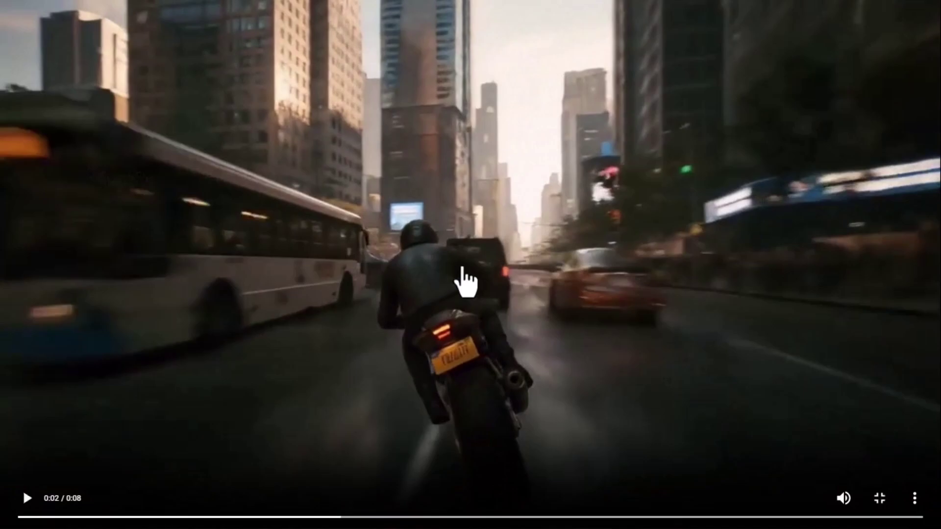
left_click(880, 498)
left_click(403, 168)
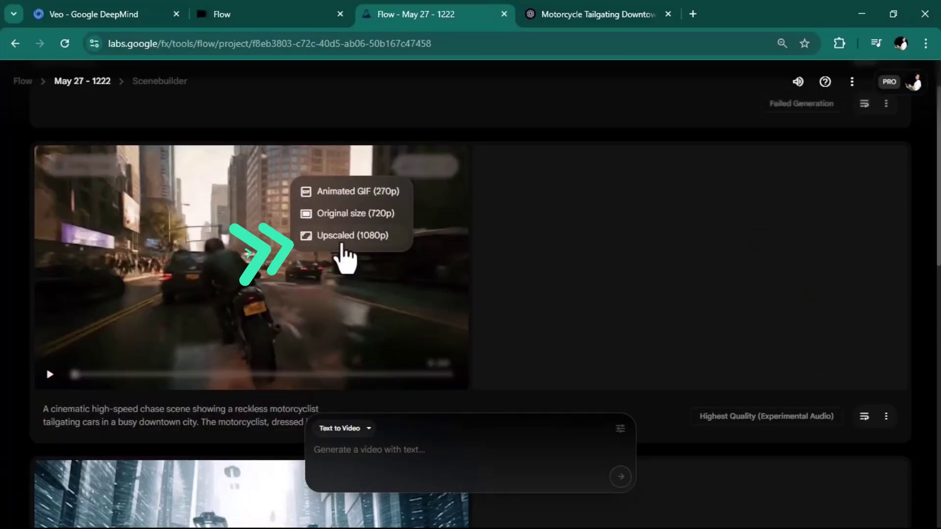
left_click(338, 236)
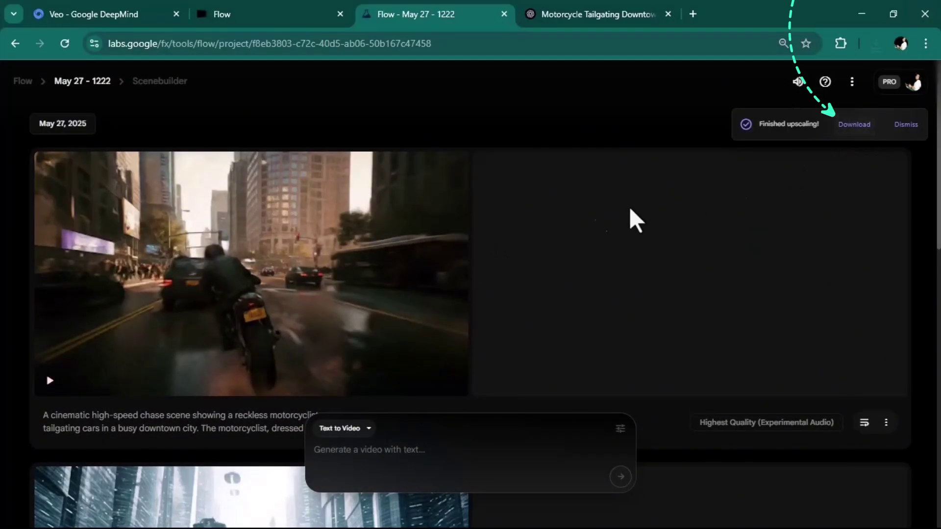
Add the video of the man in front of the robots to a scene and move the playhead to the clip's end.
scroll(579, 230, "down", 7)
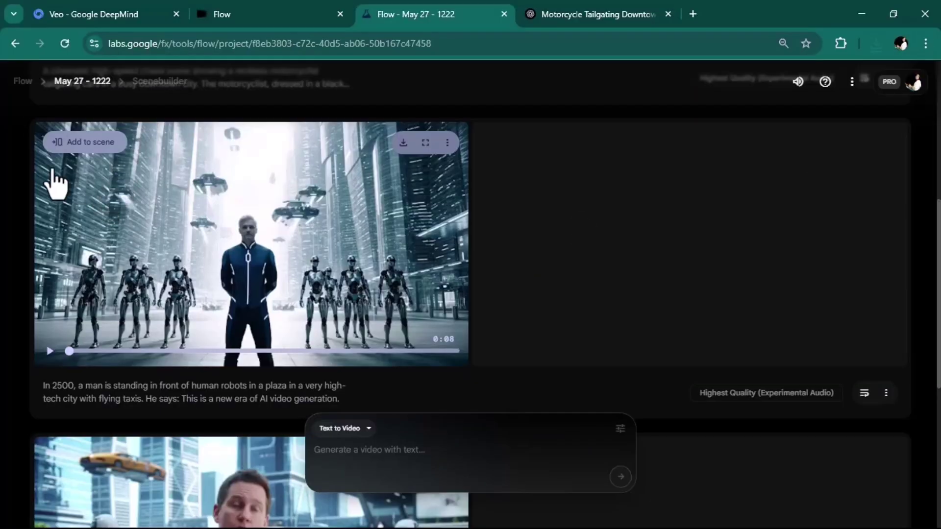
left_click(92, 144)
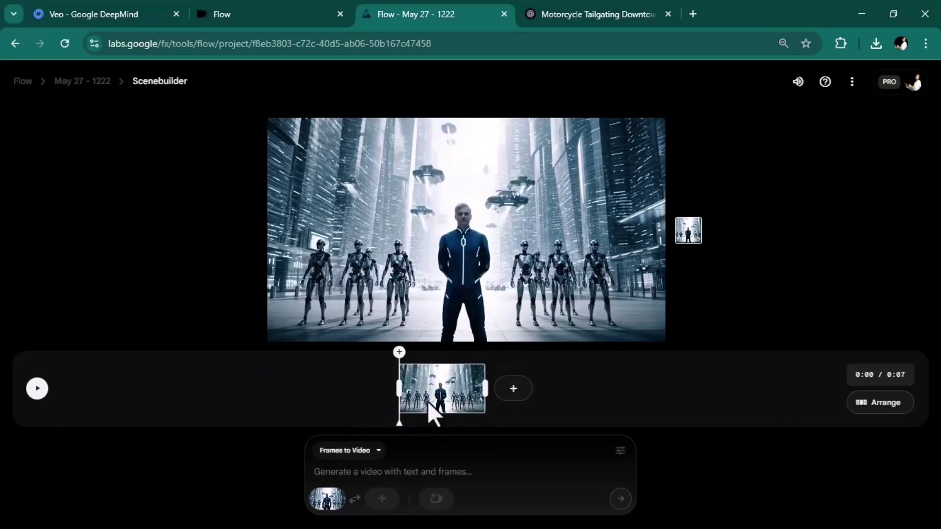
left_click_drag(399, 426, 470, 431)
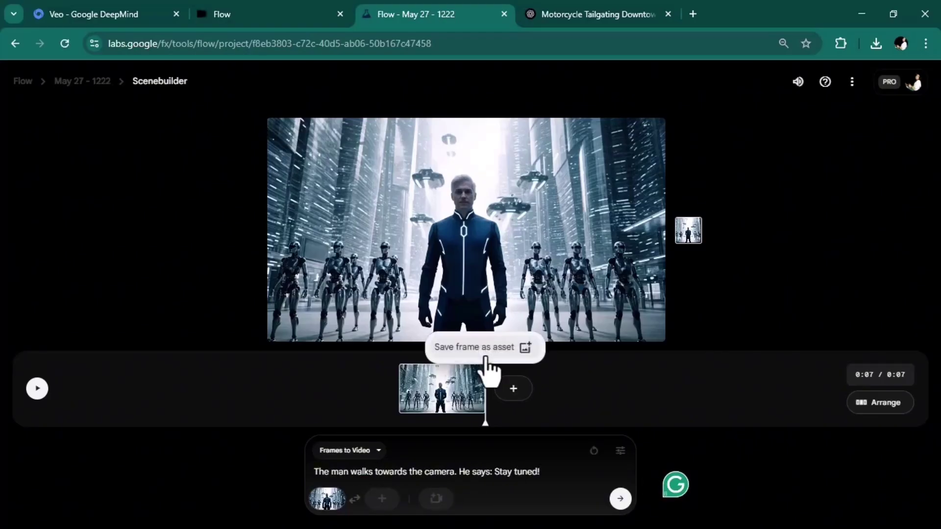
Delete the second saved frame and generate a follow-on clip with the prompt "The man walks towards the camera. He says: Stay tuned!".
left_click(502, 392)
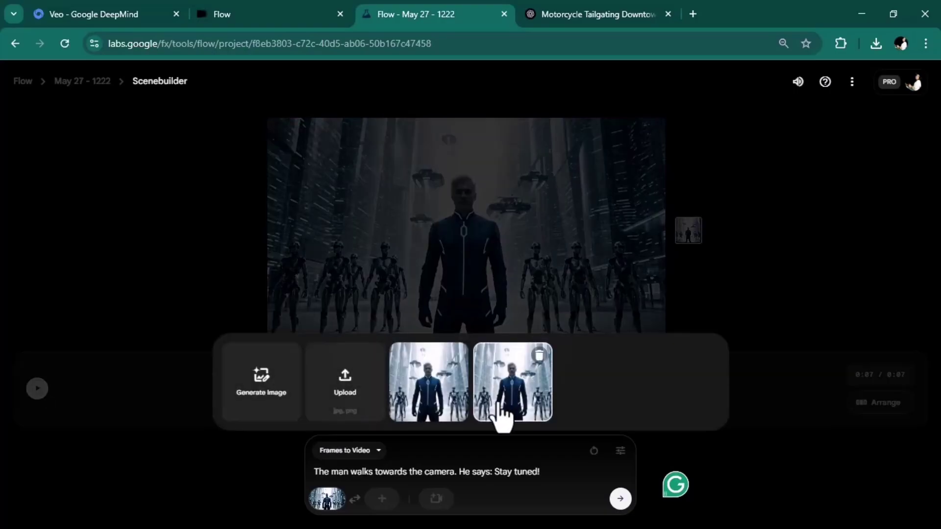
left_click(541, 356)
left_click(620, 498)
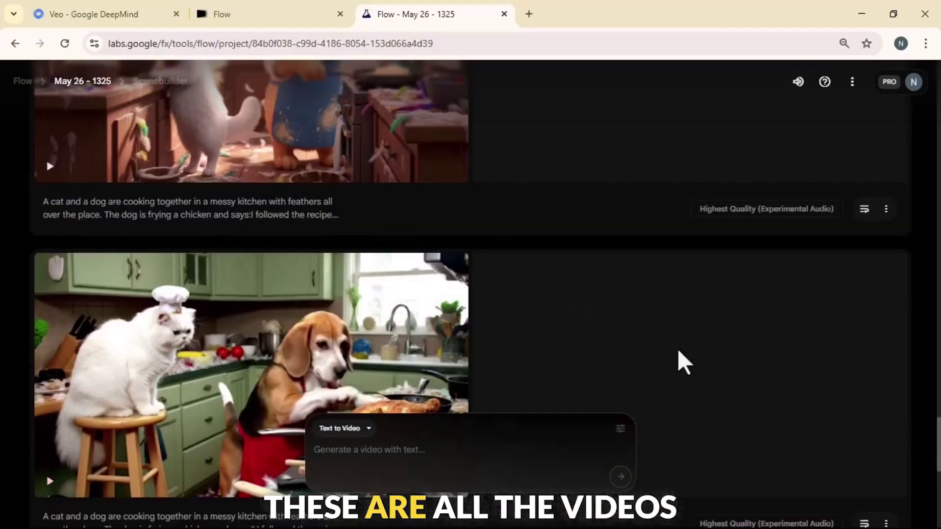
Look through the generated videos and their prompts in the May 26 - 1325 project.
scroll(677, 348, "down", 10)
scroll(617, 333, "up", 2)
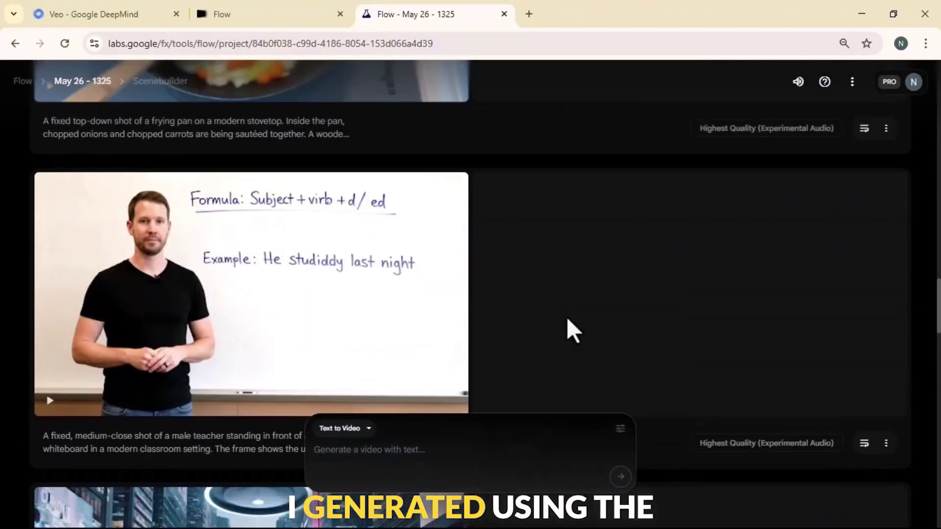
scroll(566, 317, "up", 15)
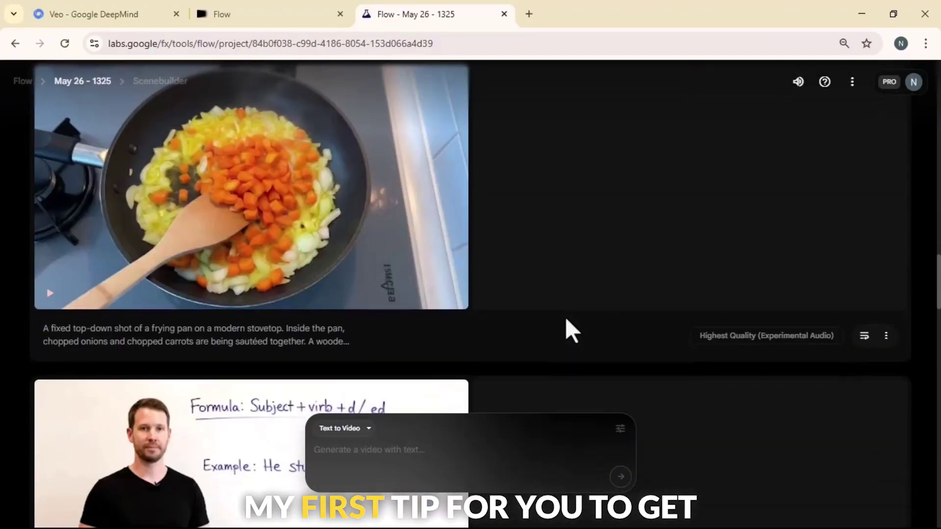
scroll(565, 317, "down", 5)
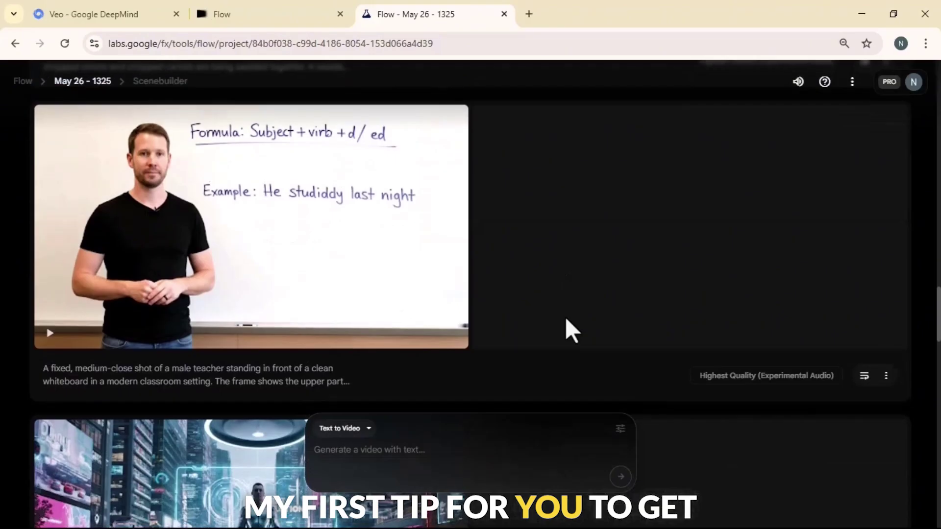
scroll(565, 317, "down", 5)
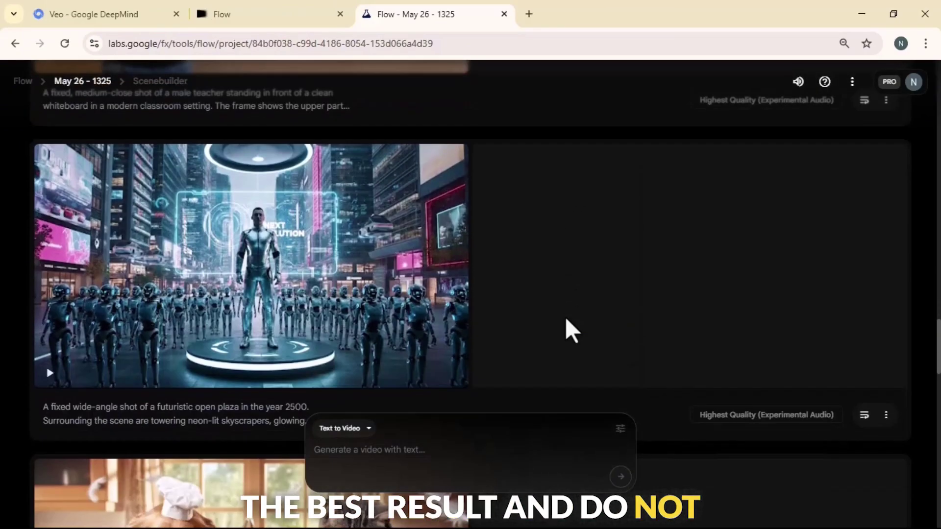
scroll(574, 280, "down", 2)
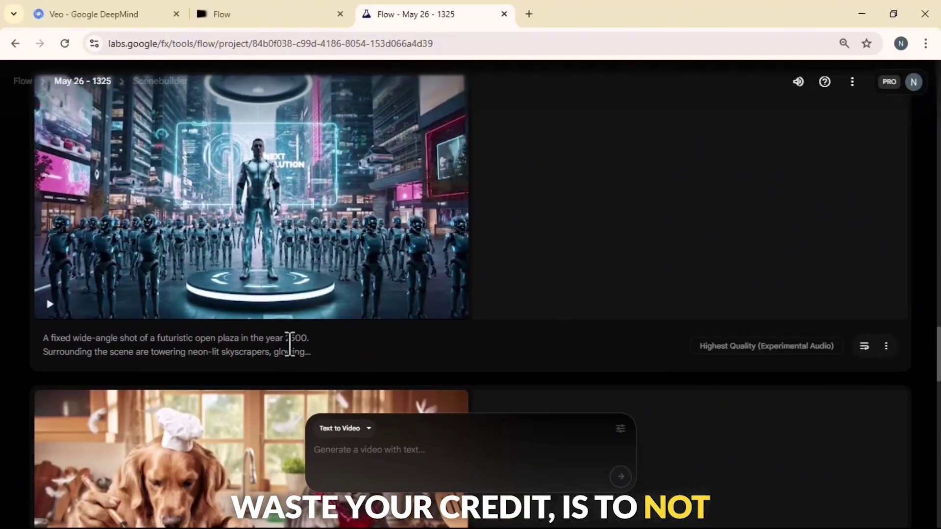
Expand the full prompt of the futuristic plaza video and highlight its closing spoken line, starting at "The man says".
left_click(289, 345)
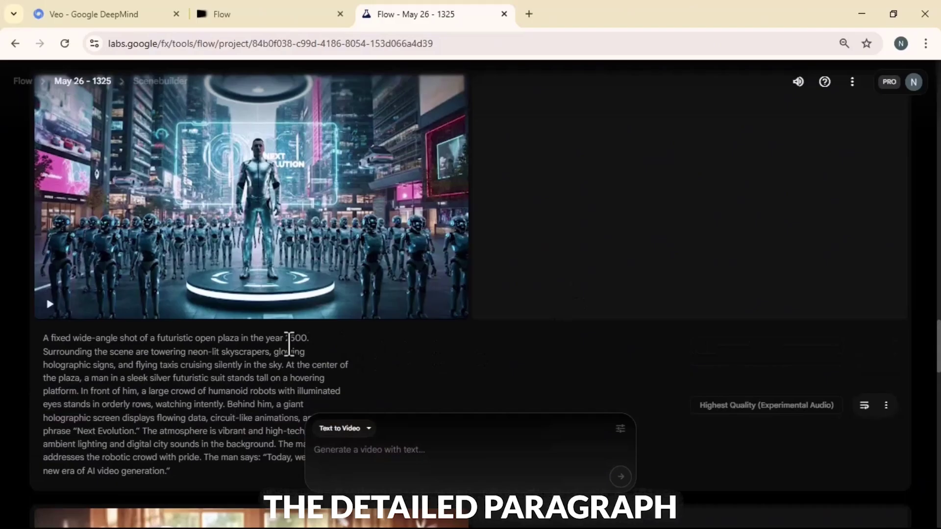
scroll(287, 348, "down", 2)
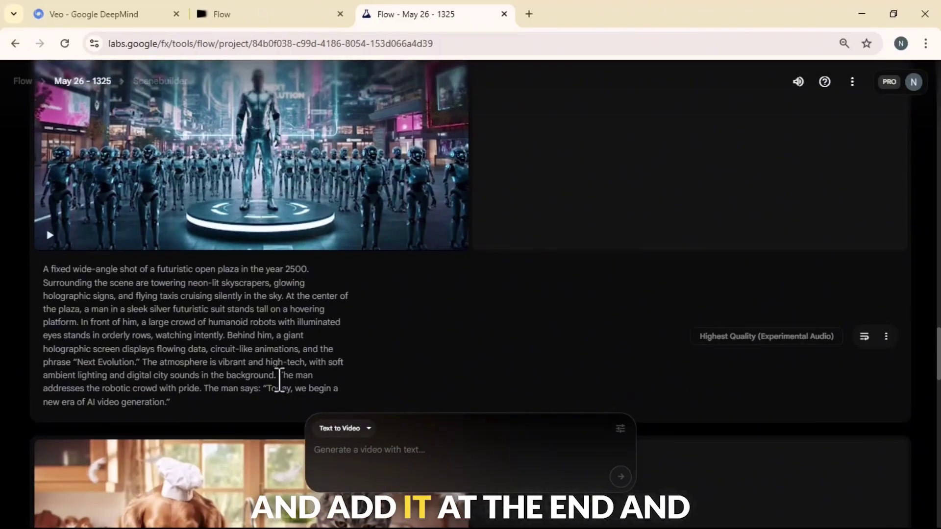
scroll(279, 379, "down", 4)
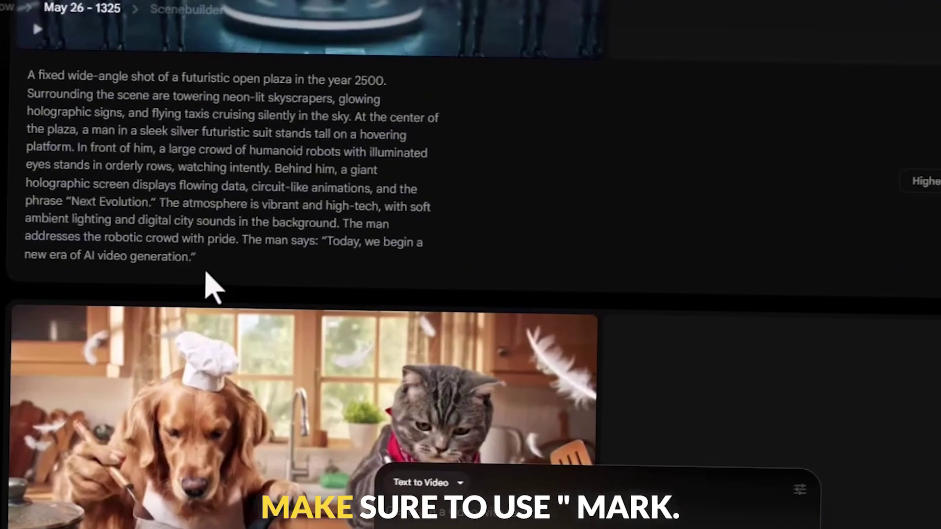
left_click_drag(171, 263, 169, 252)
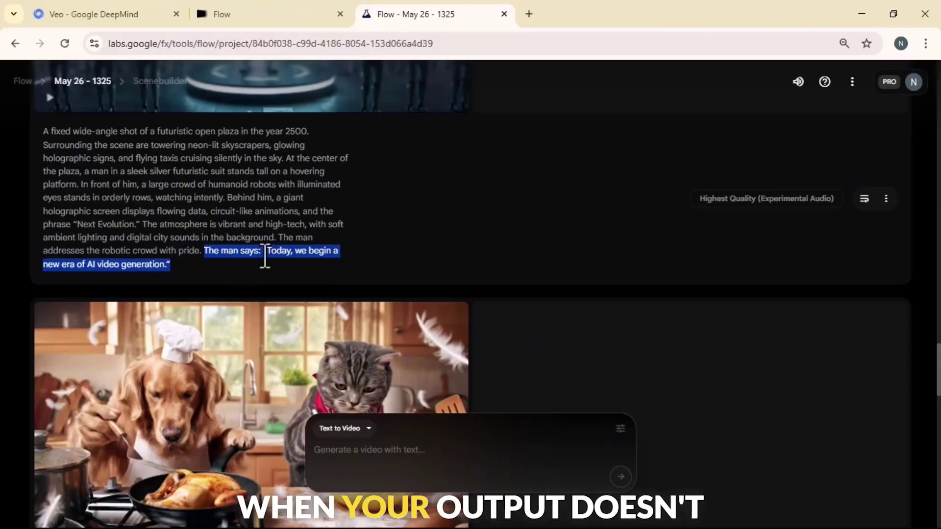
scroll(265, 260, "up", 2)
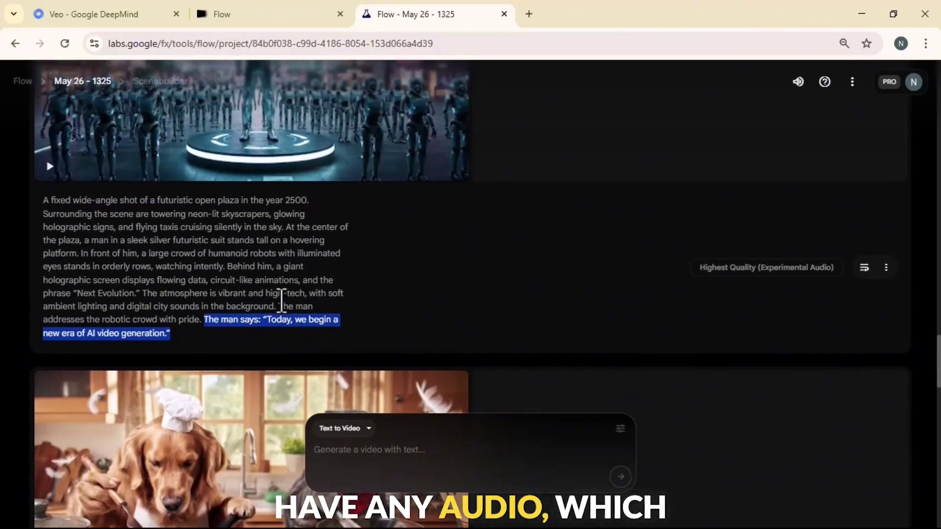
scroll(282, 300, "up", 2)
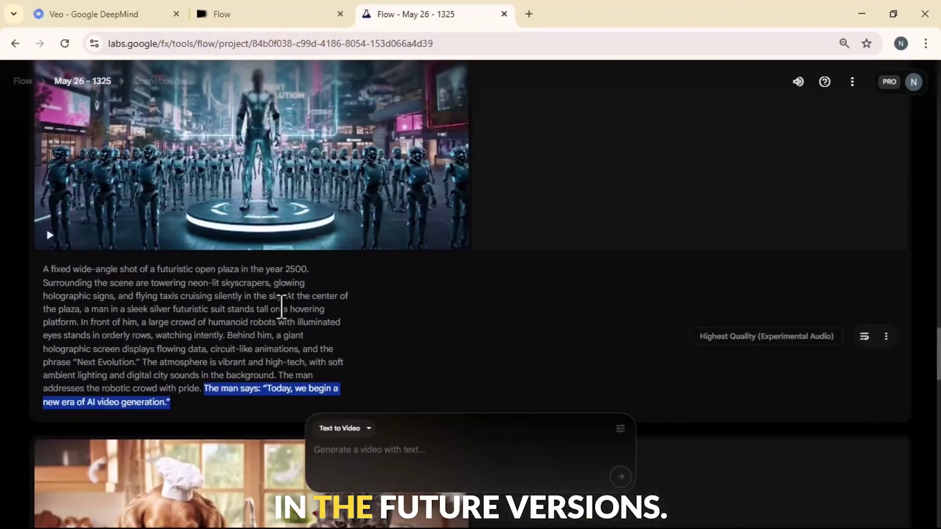
Compare the young woman in the green cap video with the follow-up video whose prompt starts "She says: Stick around until the end".
scroll(274, 270, "down", 10)
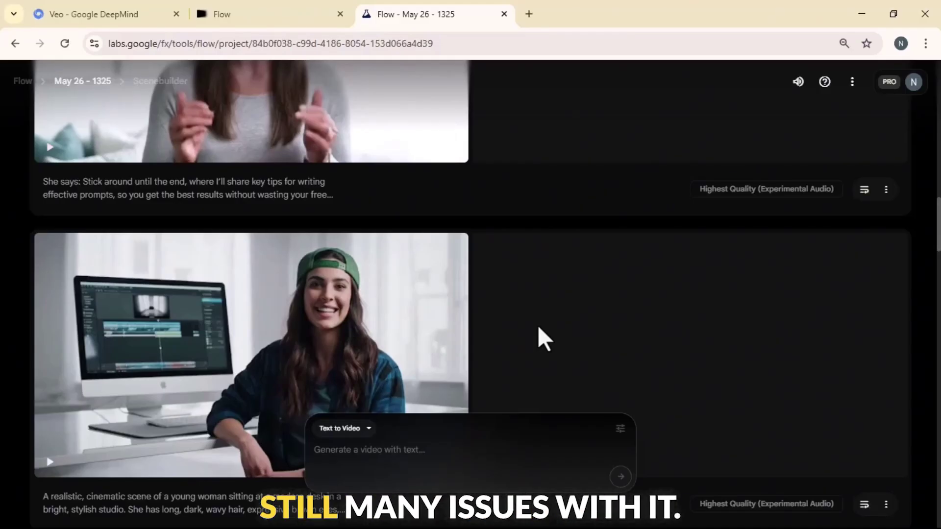
scroll(326, 325, "up", 4)
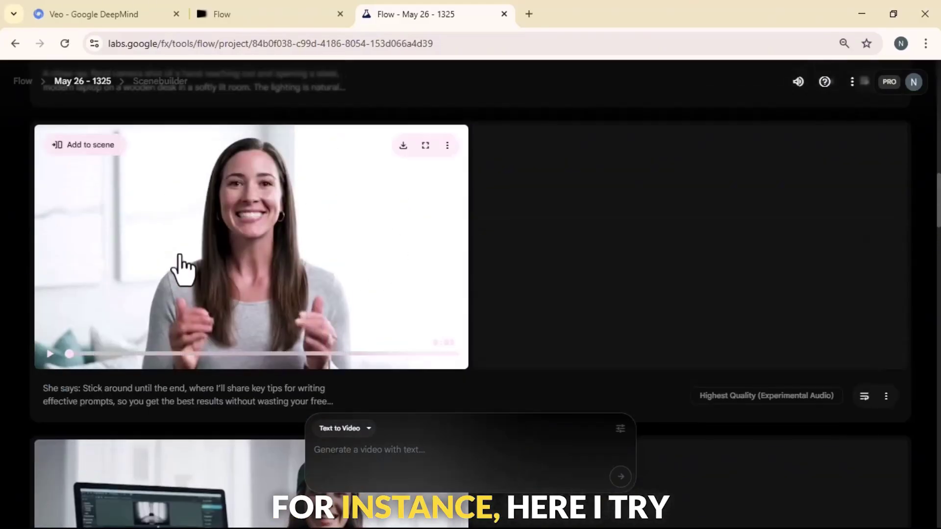
scroll(260, 343, "down", 1)
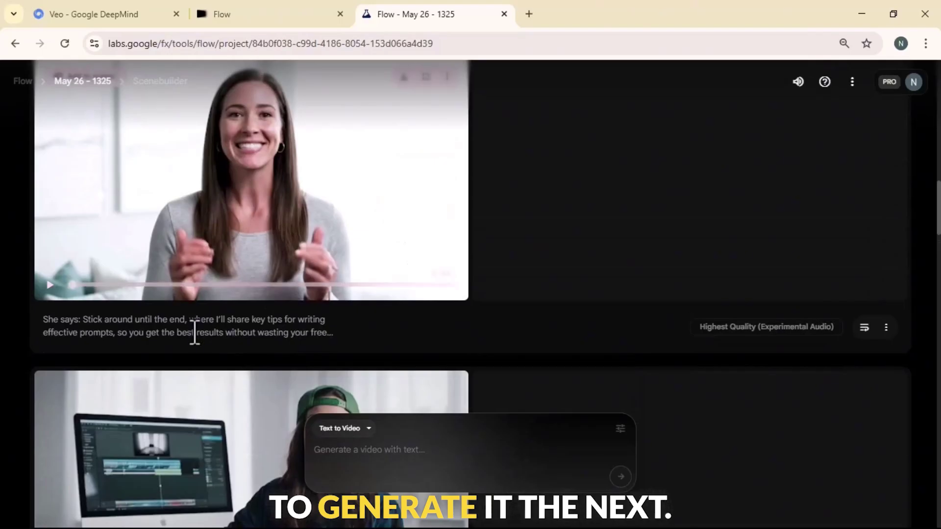
scroll(210, 411, "down", 3)
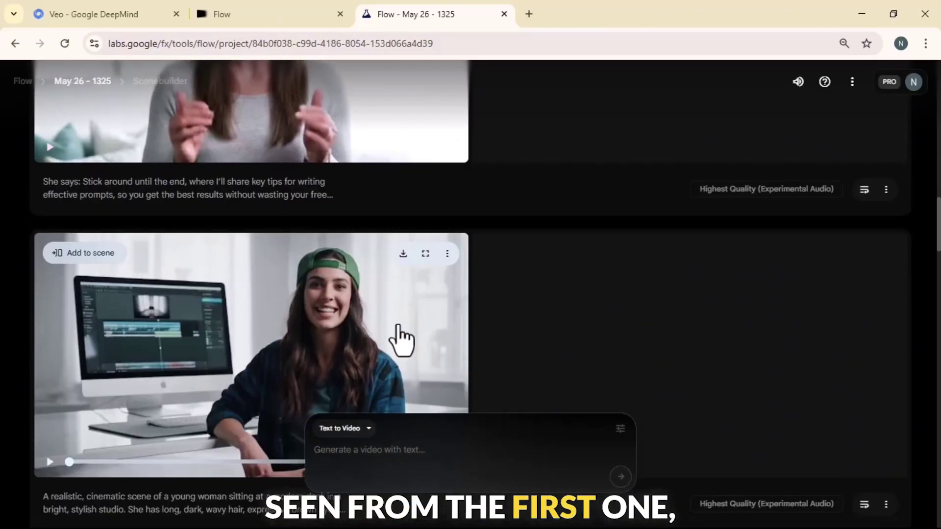
scroll(348, 340, "up", 4)
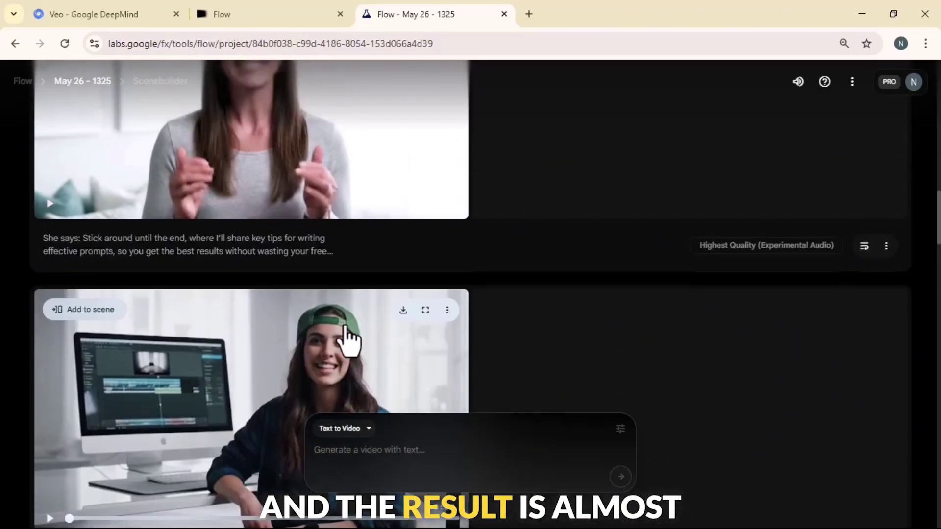